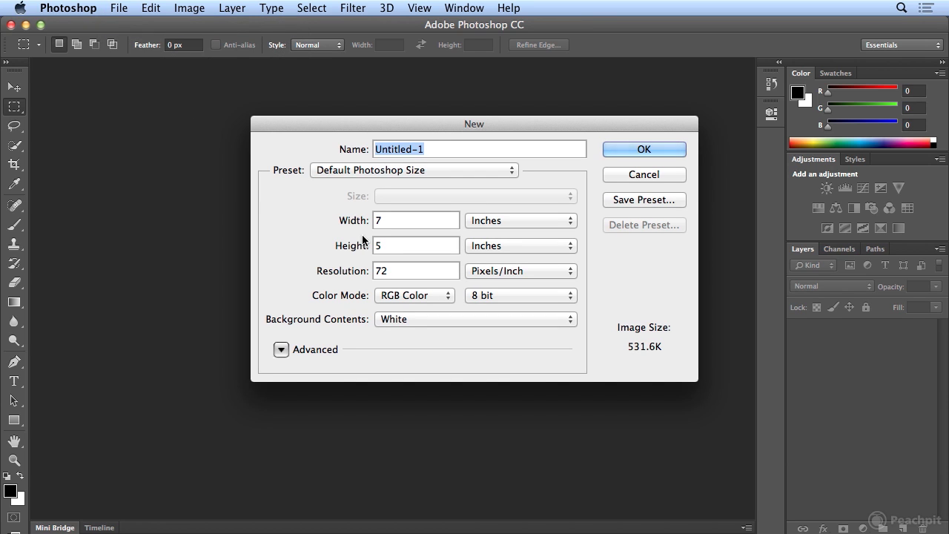
Create a new document named ipad, 1024 pixels wide and 768 pixels high.
text(ipad)
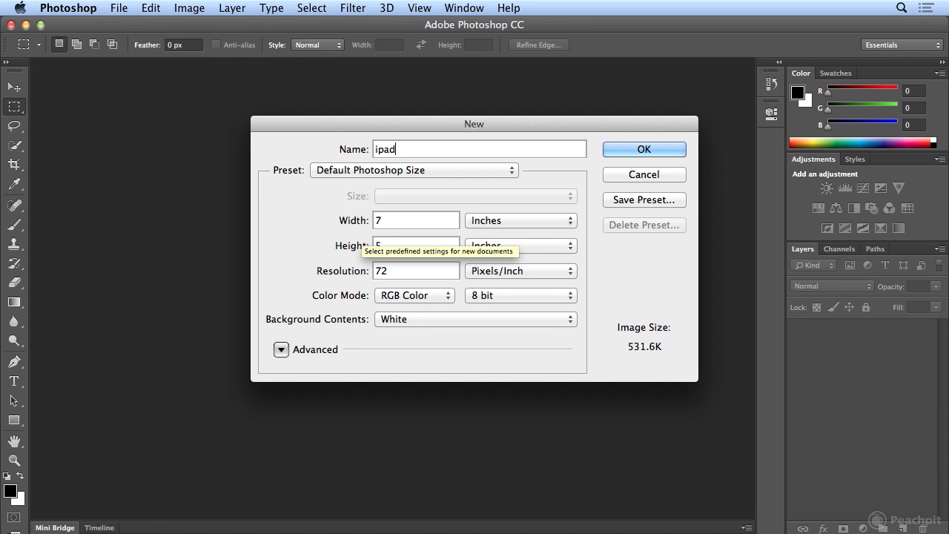
click(521, 222)
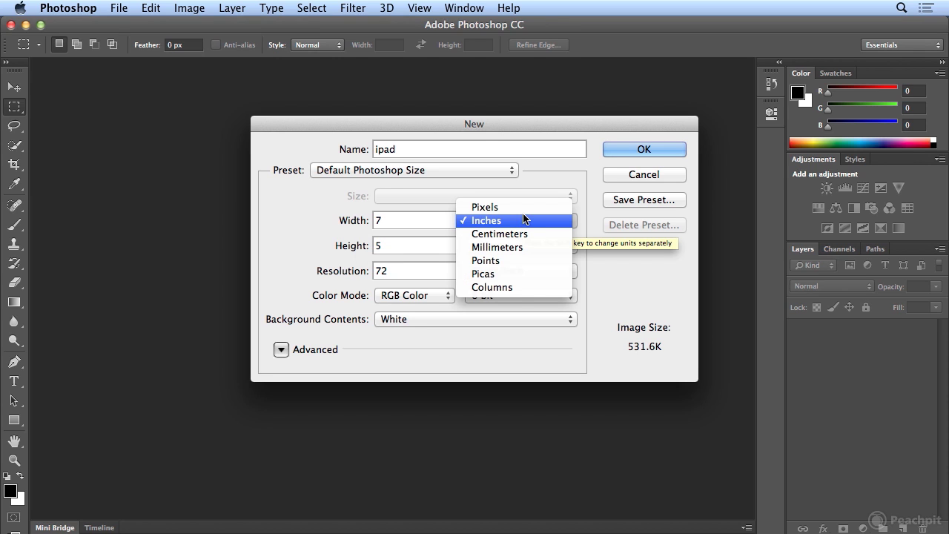
click(519, 207)
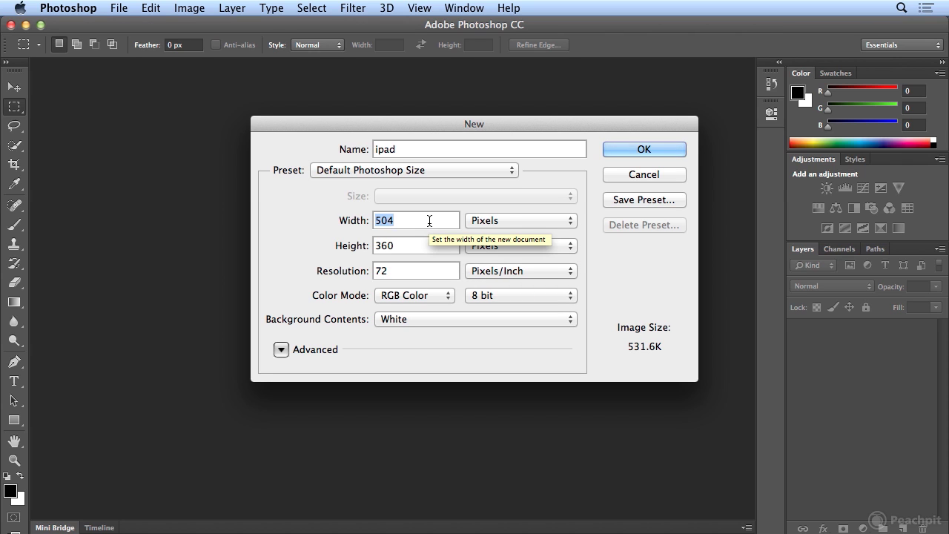
text(1024)
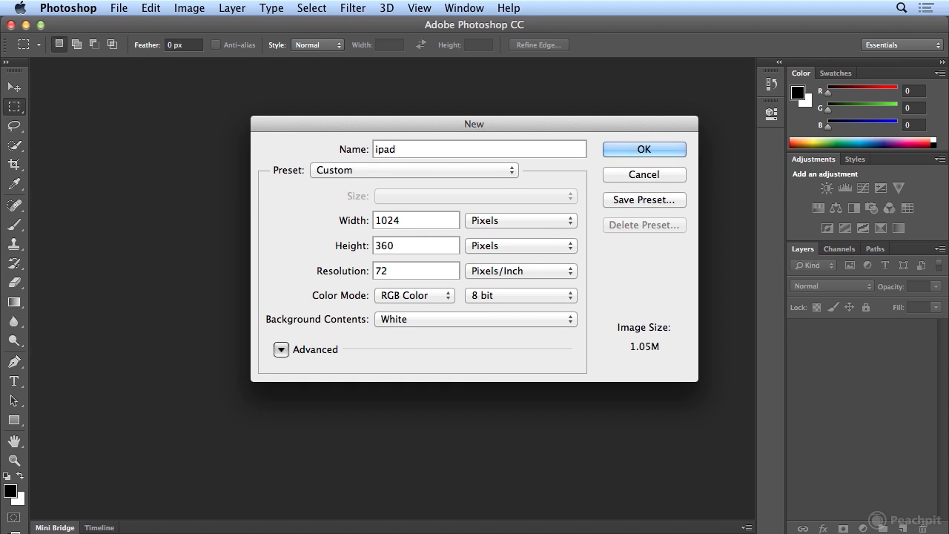
key(Tab)
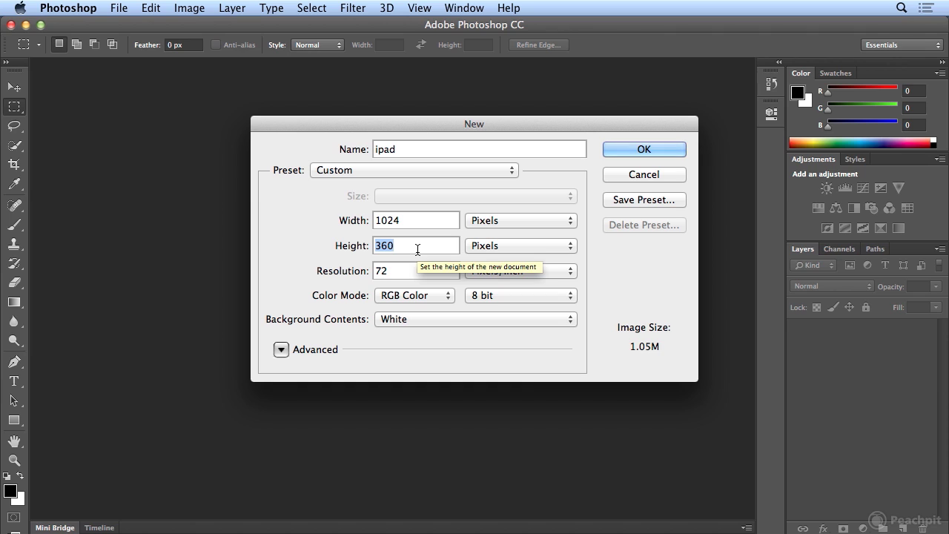
text(768)
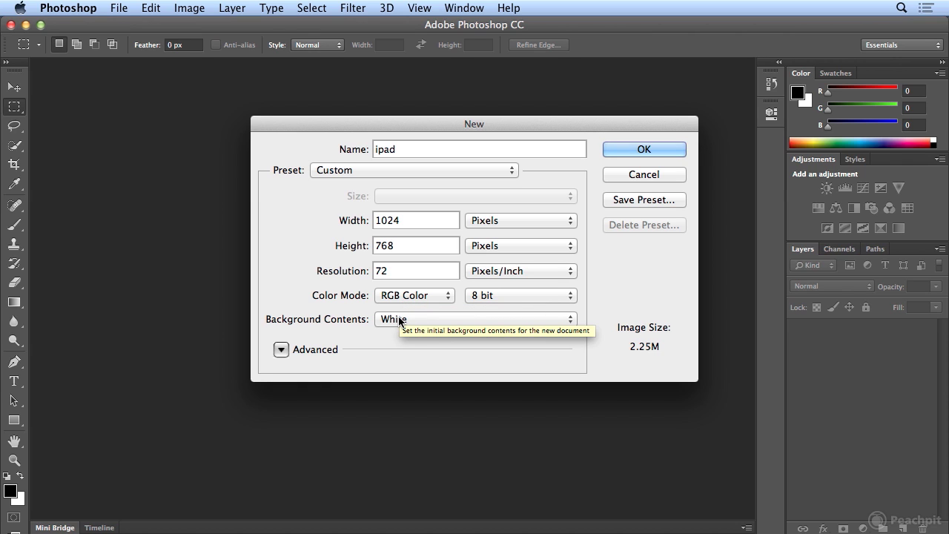
click(625, 152)
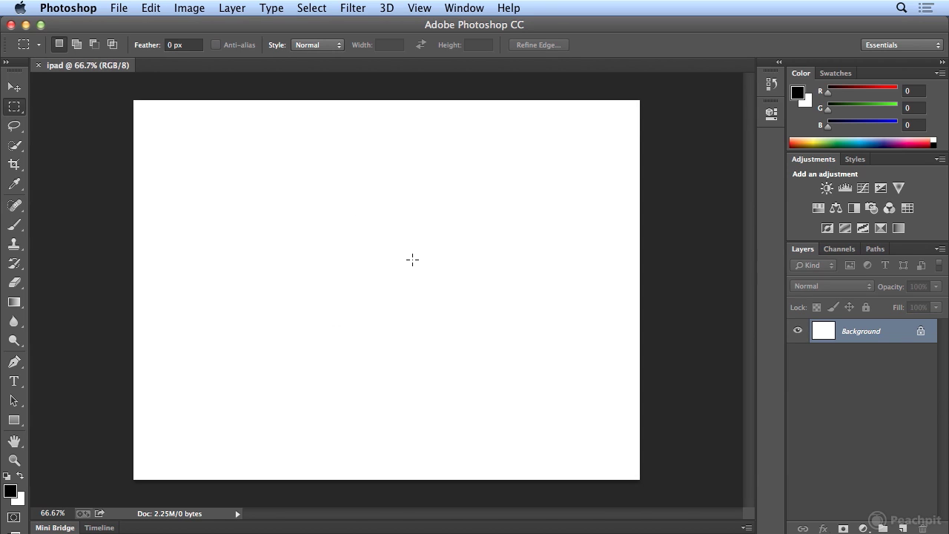
Paint a long horizontal black line across the upper part of the canvas with the 13 px soft brush.
click(22, 228)
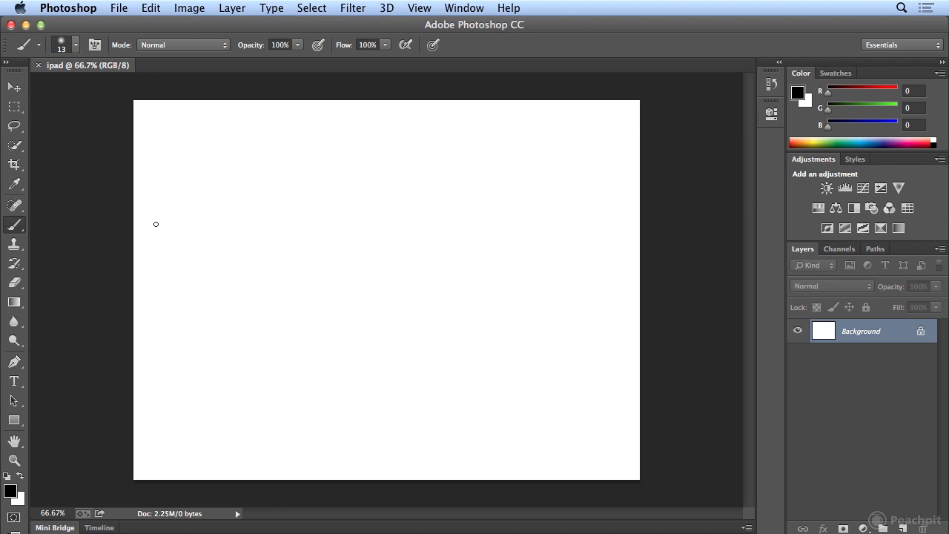
click(76, 45)
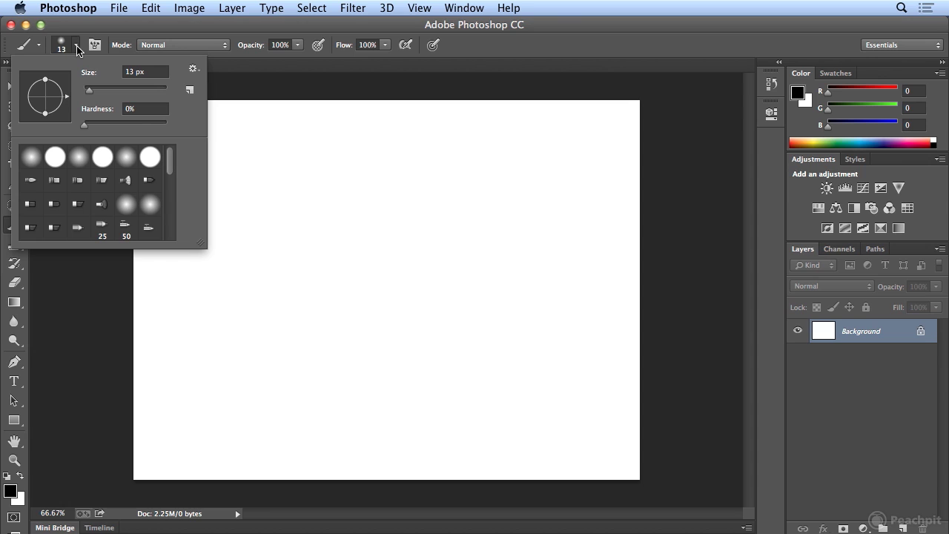
click(77, 46)
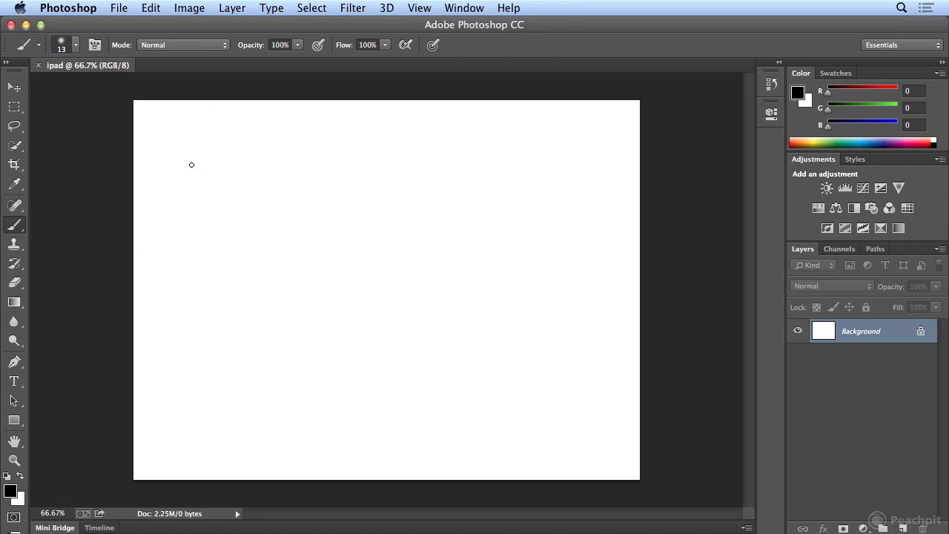
drag(192, 172, 526, 171)
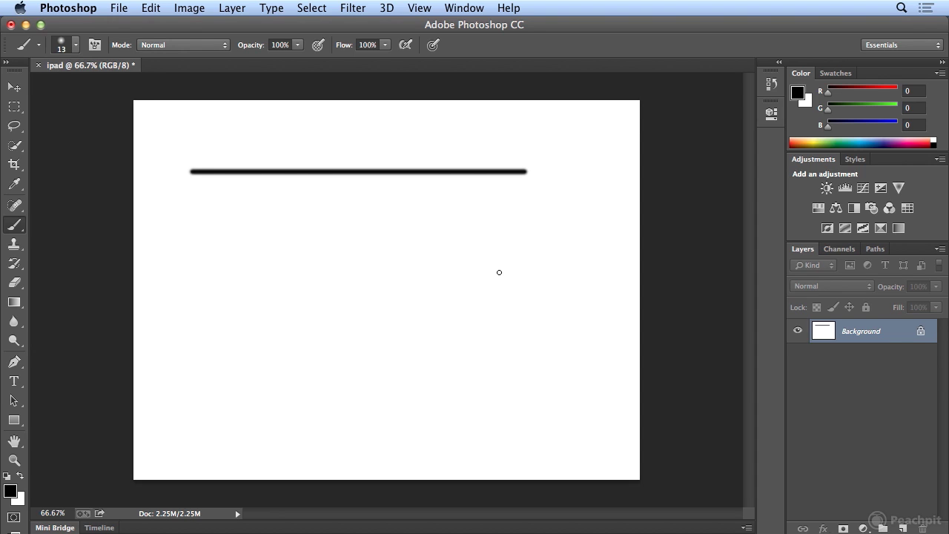
Set the brush size to 30 px and paint four roughly horizontal strokes down the canvas below the thin line.
click(76, 46)
drag(88, 89, 96, 88)
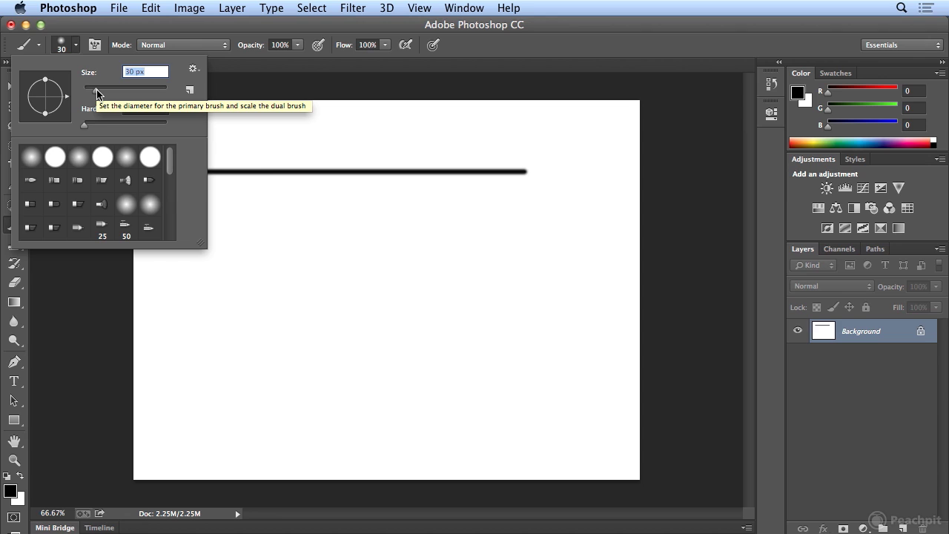
mouse_move(244, 189)
mouse_down()
mouse_move(335, 229)
mouse_move(460, 249)
mouse_up()
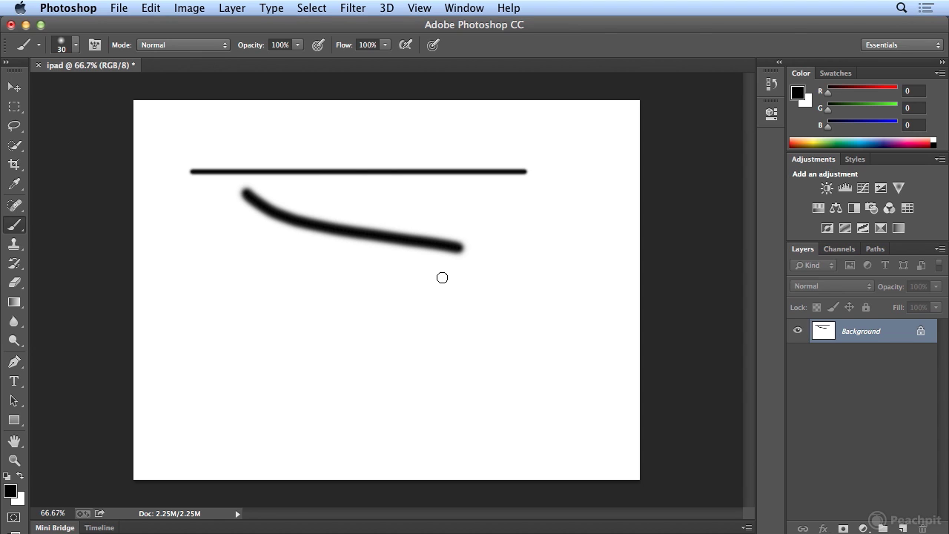
drag(225, 286, 428, 285)
drag(253, 359, 528, 369)
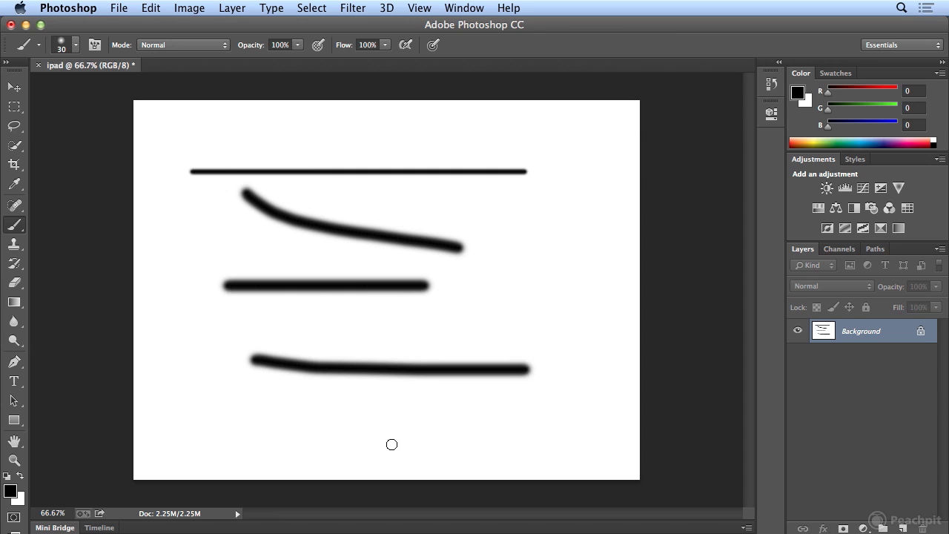
drag(442, 445, 611, 443)
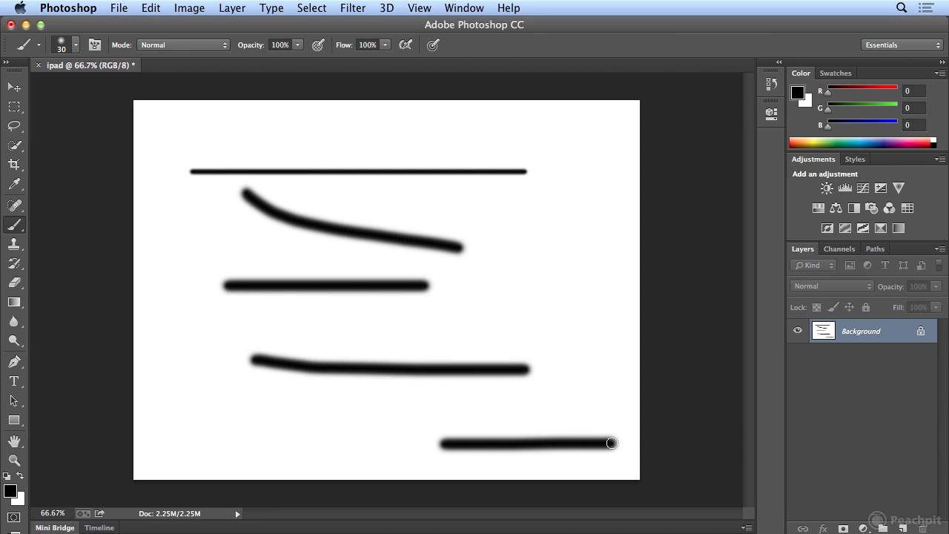
Undo the lowest brush stroke and redo it.
click(145, 9)
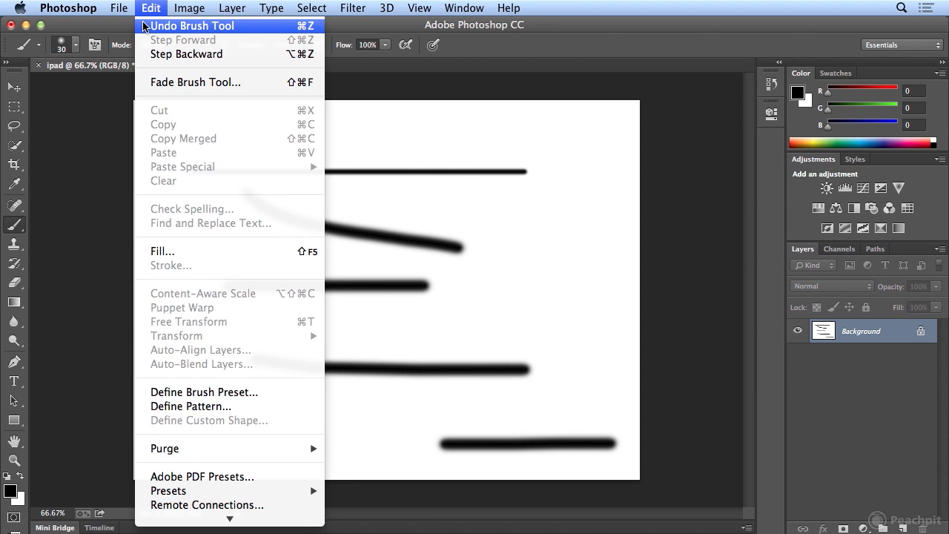
click(146, 27)
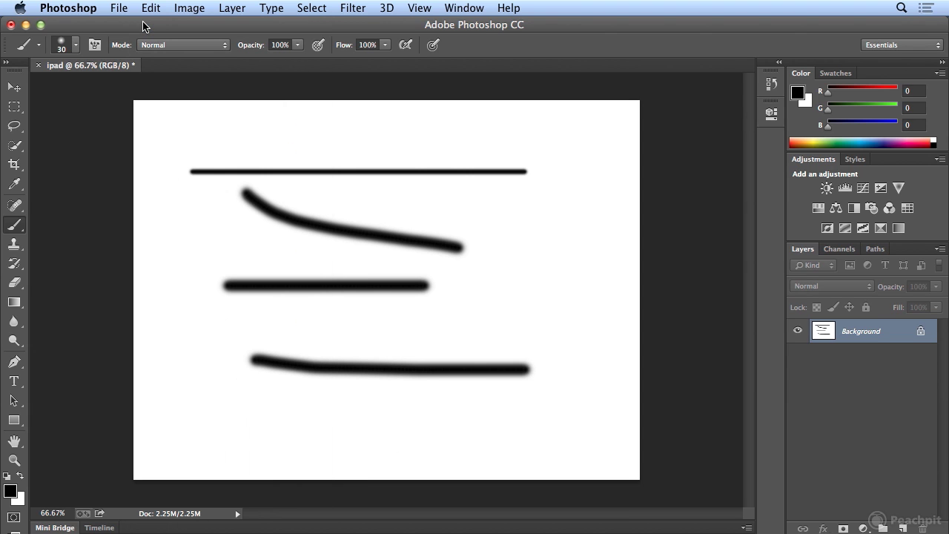
click(149, 8)
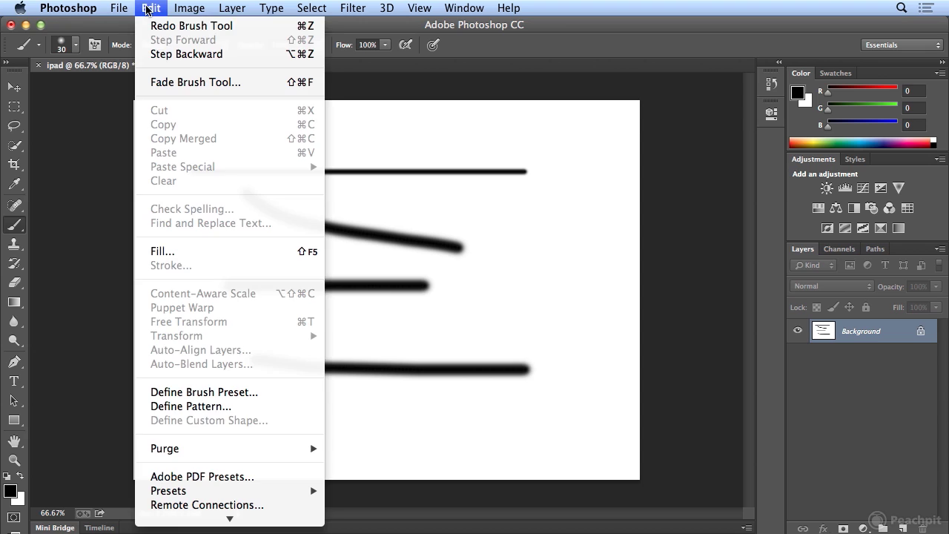
click(147, 26)
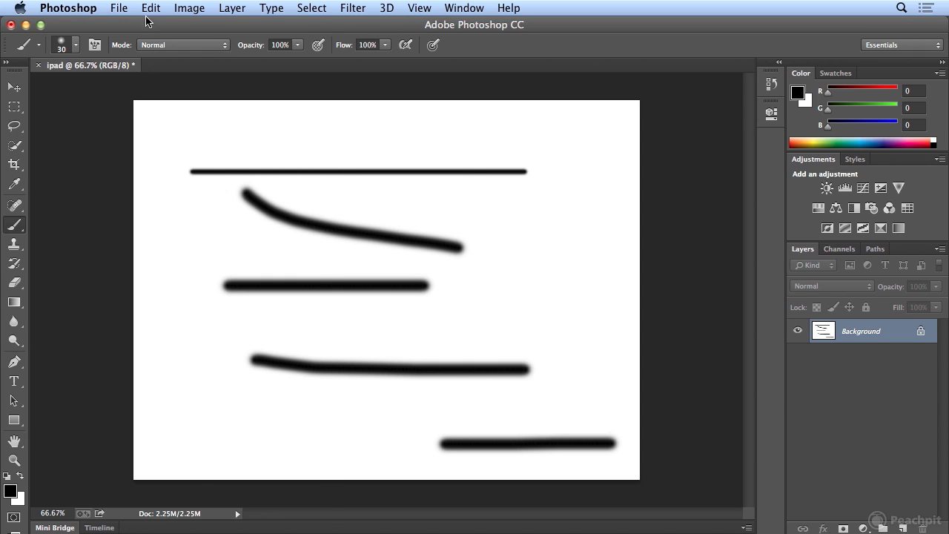
Step backward through the history one stroke at a time until all five brush strokes are removed.
click(150, 9)
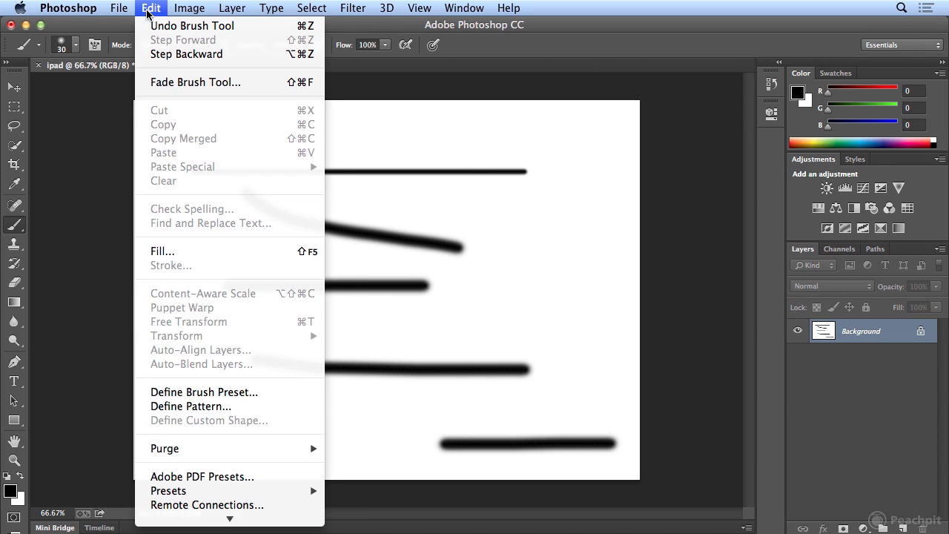
click(151, 54)
click(152, 9)
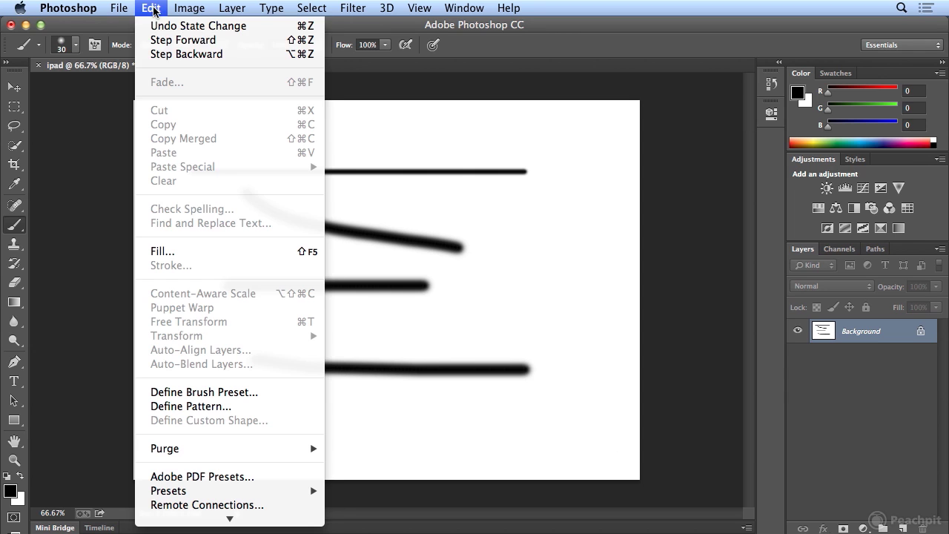
click(158, 53)
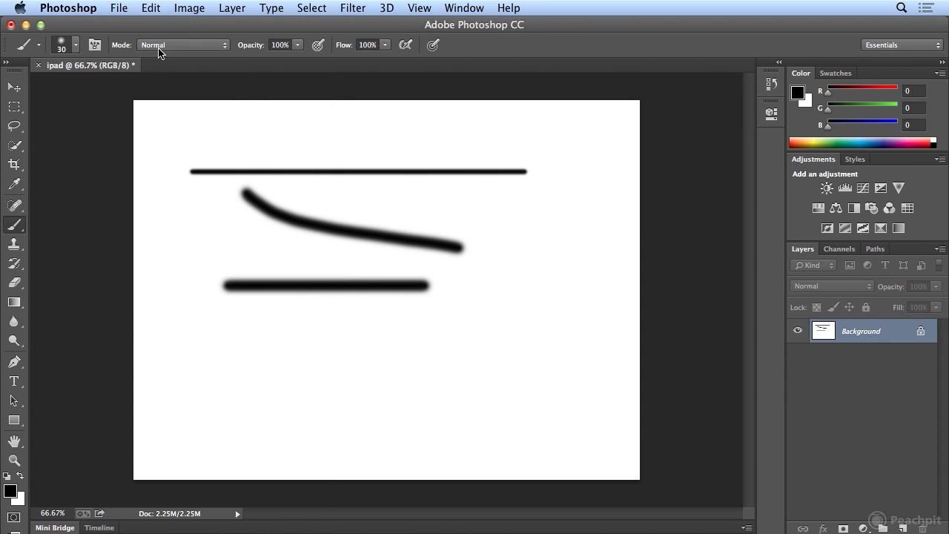
click(155, 9)
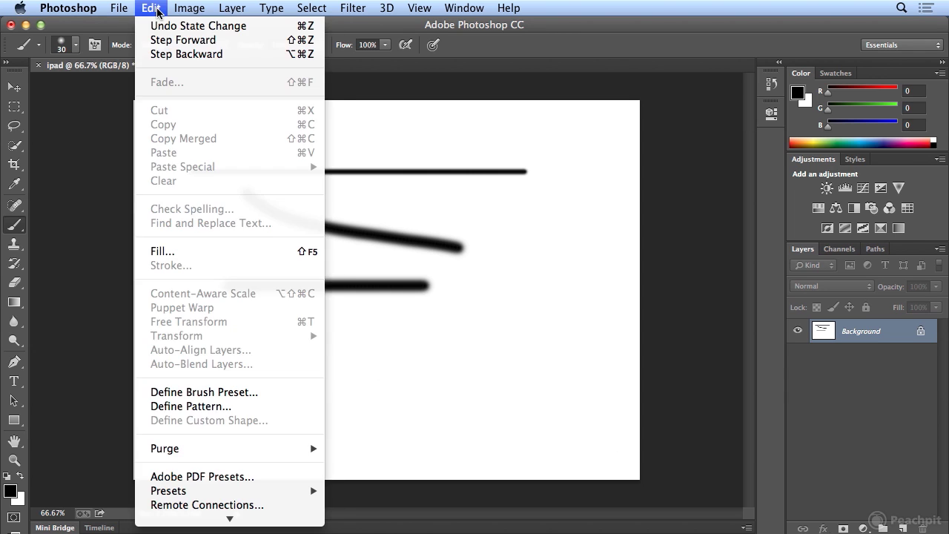
click(158, 53)
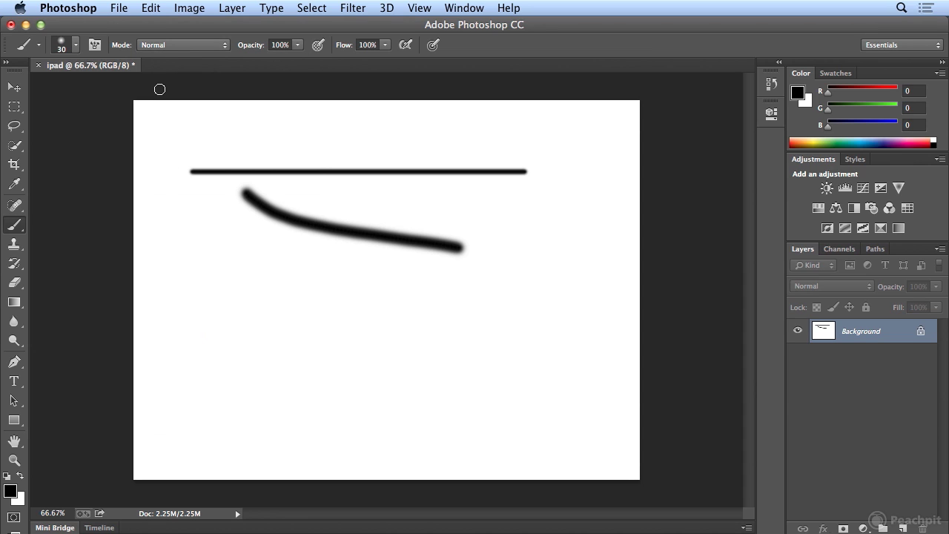
click(153, 9)
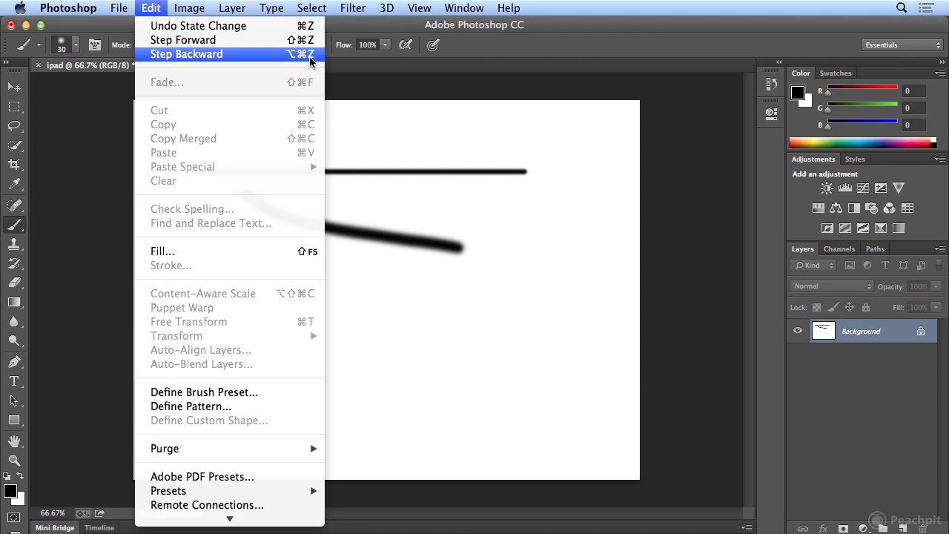
click(151, 8)
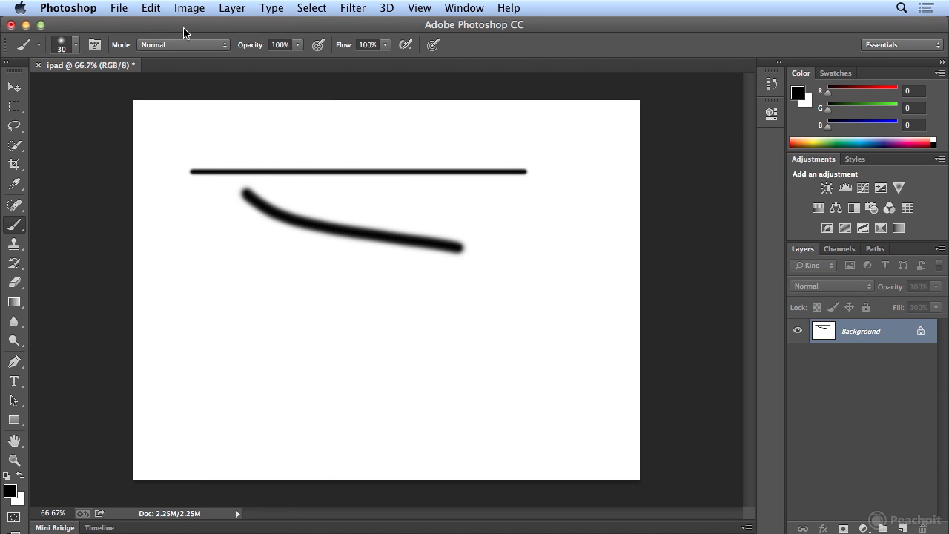
key(super+z)
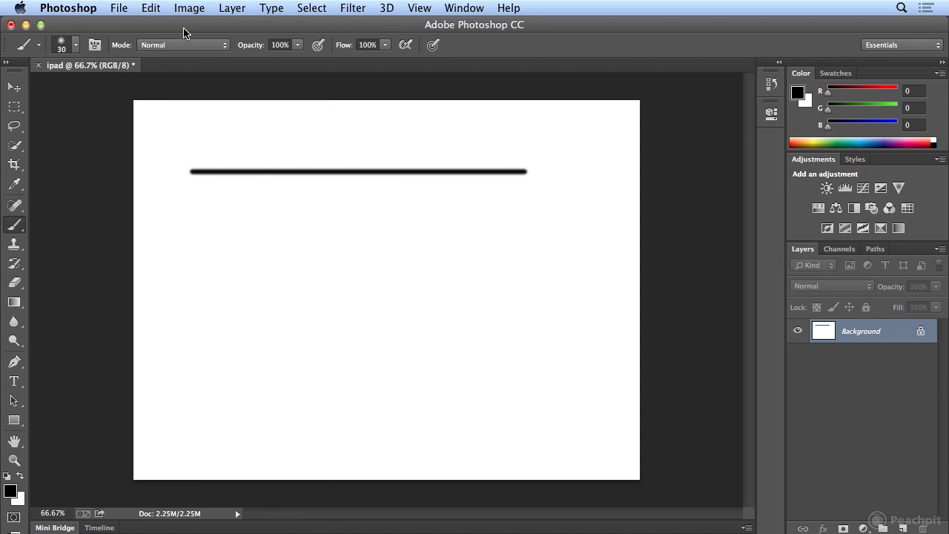
key(alt+super+z)
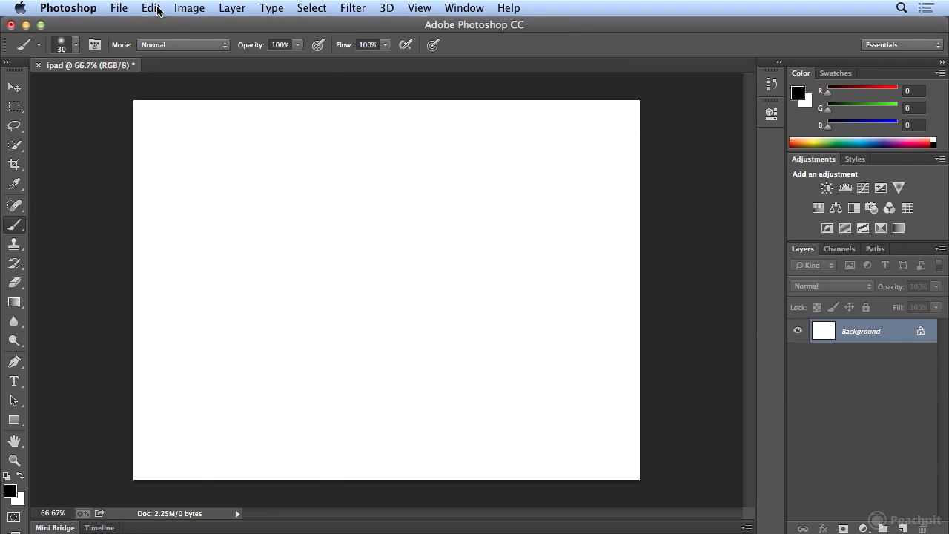
Step forward through the history until all five brush strokes are restored.
click(152, 10)
click(156, 39)
click(153, 10)
click(155, 40)
click(152, 9)
click(153, 37)
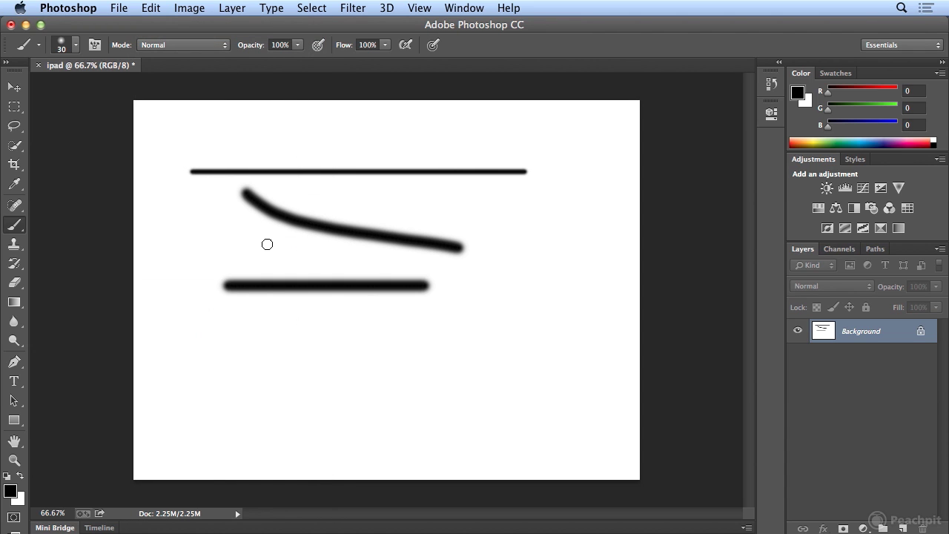
key(super+shift+z)
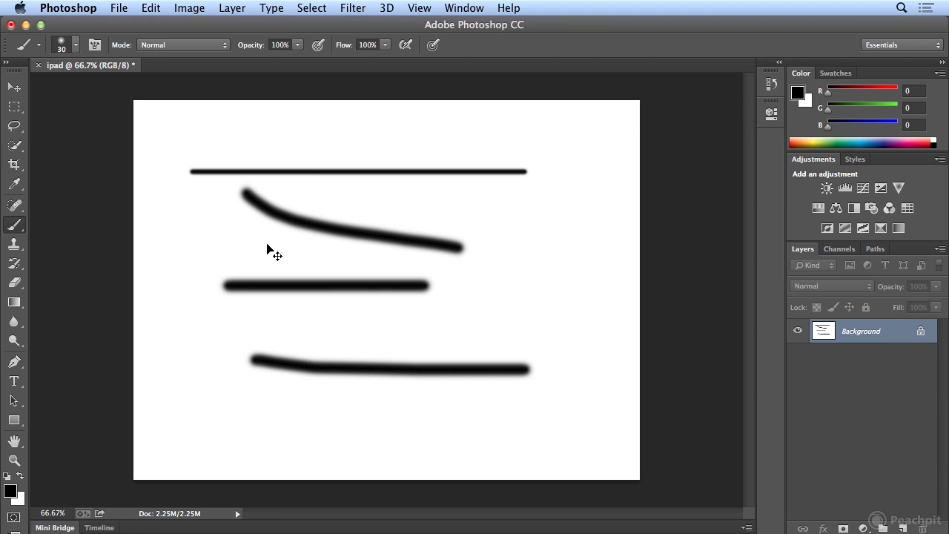
key(super+shift+z)
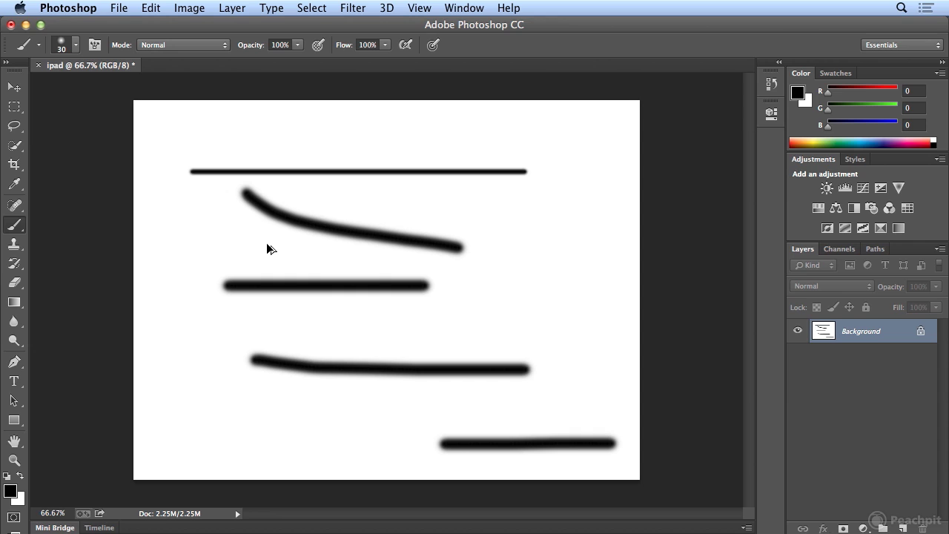
Undo every brush stroke again, stepping back to the blank canvas.
key(super+z)
key(alt+super+z)
key(alt+super+z)
key(alt+super+z)
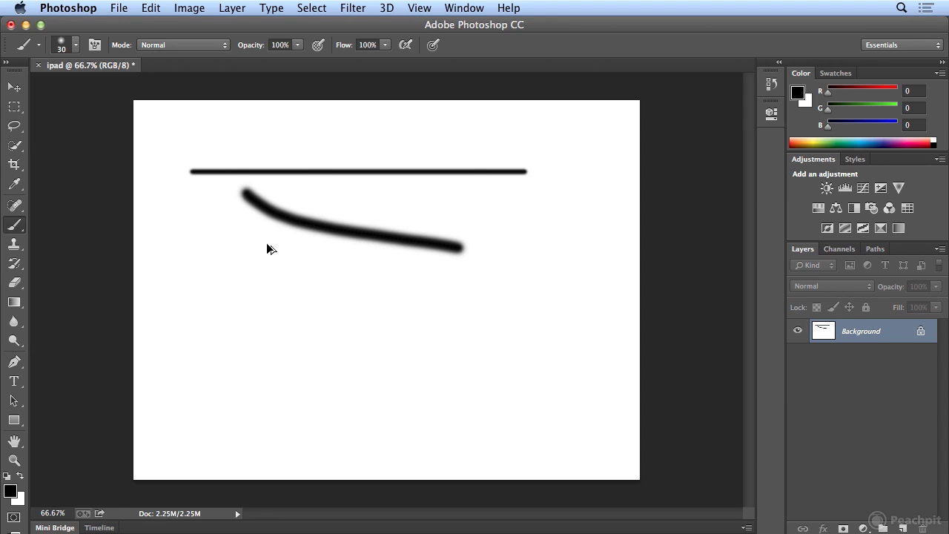
key(alt+super+z)
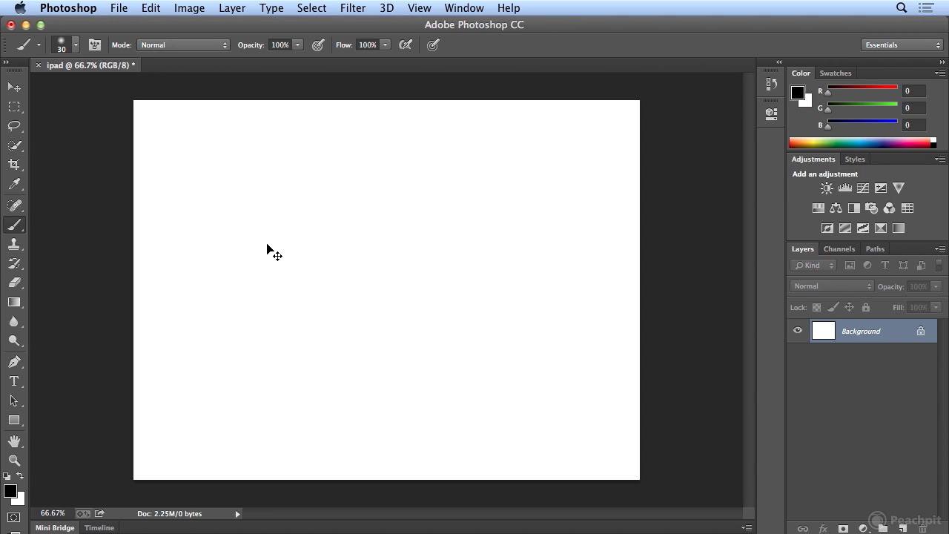
Restore all five brush strokes by stepping forward through the history.
key(shift+super+z)
key(shift+super+z)
key(shift+super+z)
key(shift+super+z)
key(shift+super+z)
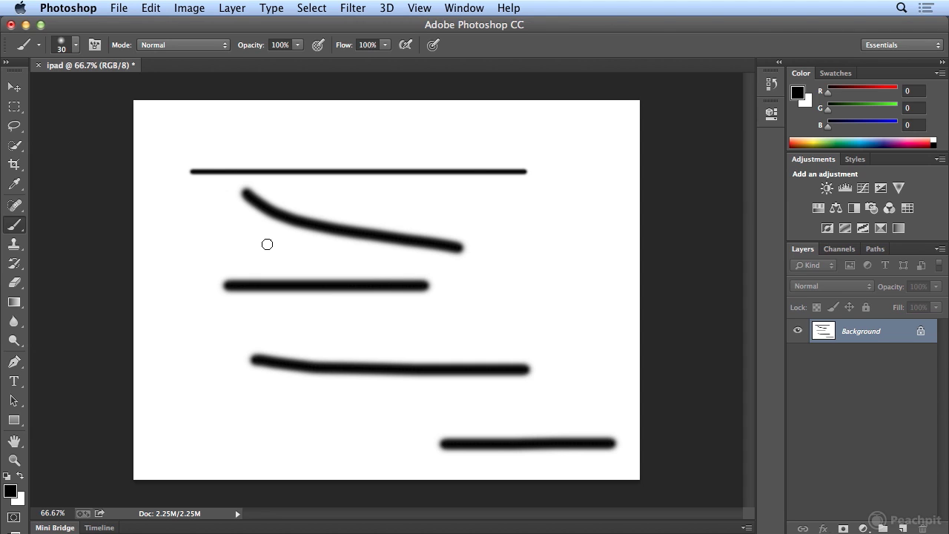
Undo the last brush stroke near the lower edge of the canvas.
key(super+z)
key(alt+super+z)
key(alt+super+z)
key(alt+super+z)
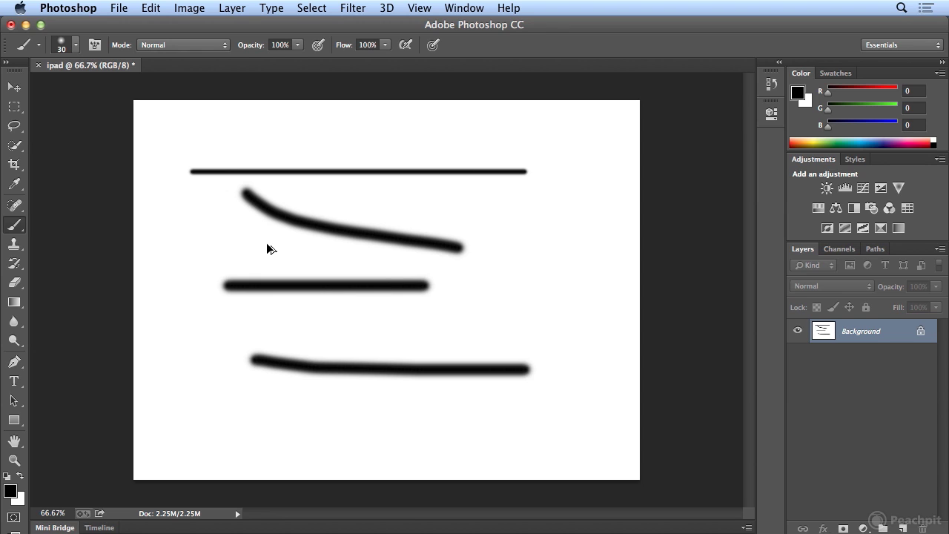
Step backward to the blank canvas and step forward again until all five brush strokes are restored.
key(alt+super+z)
key(alt+super+z)
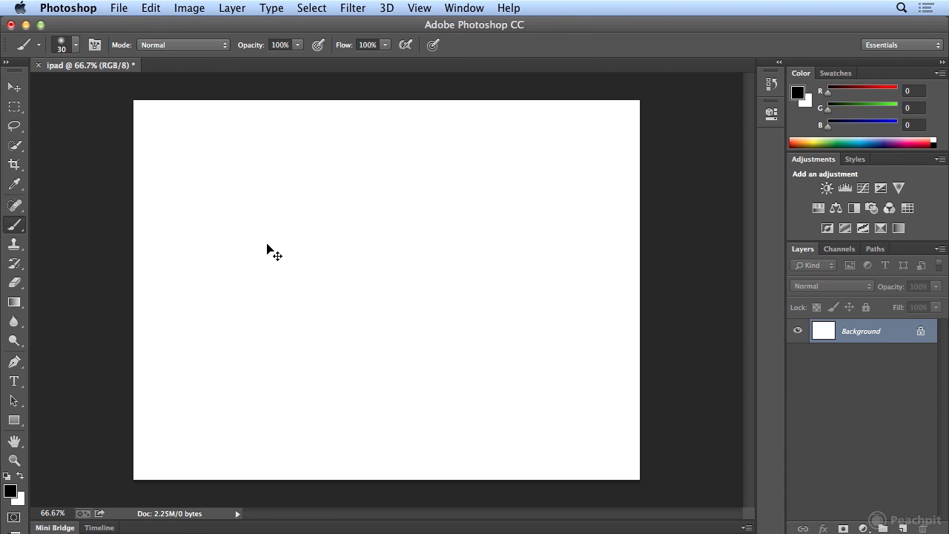
key(shift+super+z)
key(shift+super+z)
key(shift+super+z)
key(shift+super+z)
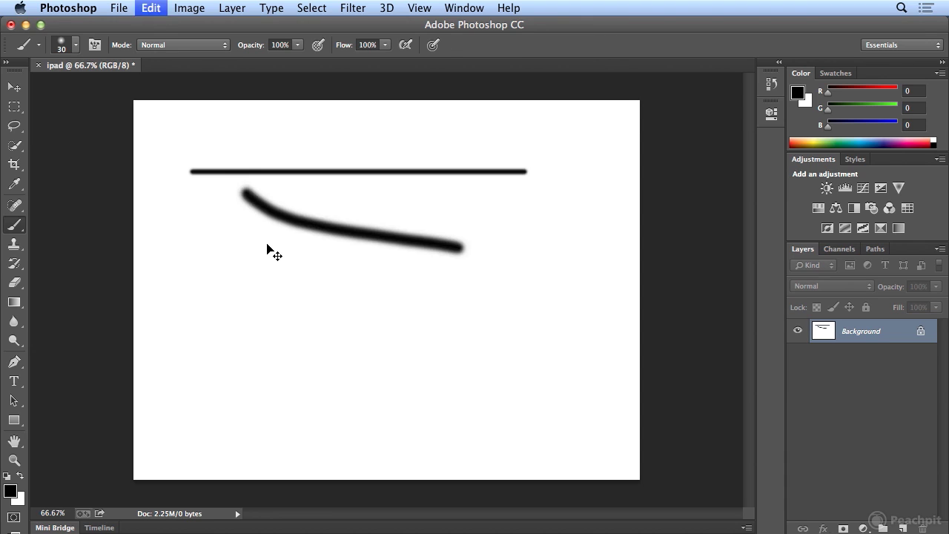
key(shift+super+z)
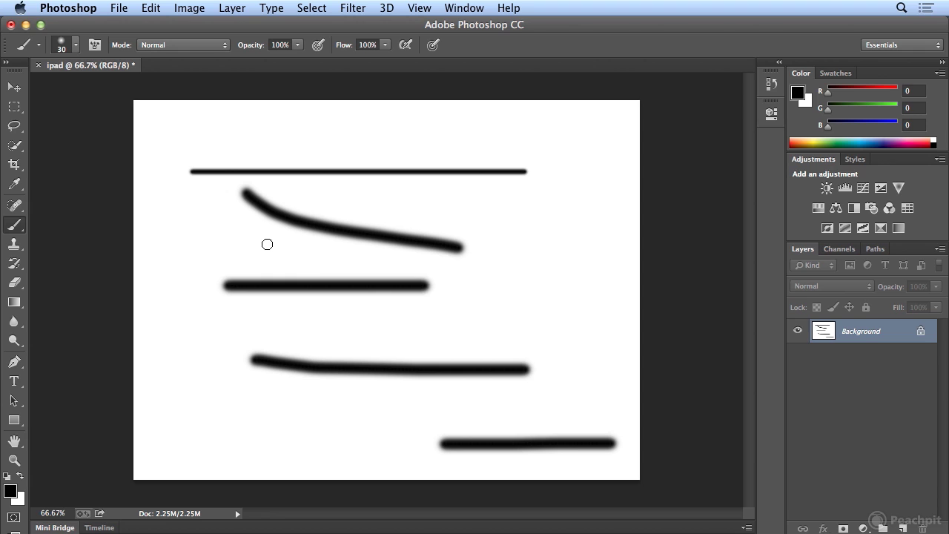
Set the number of History States to 40 in the Performance preferences and apply the change.
click(139, 9)
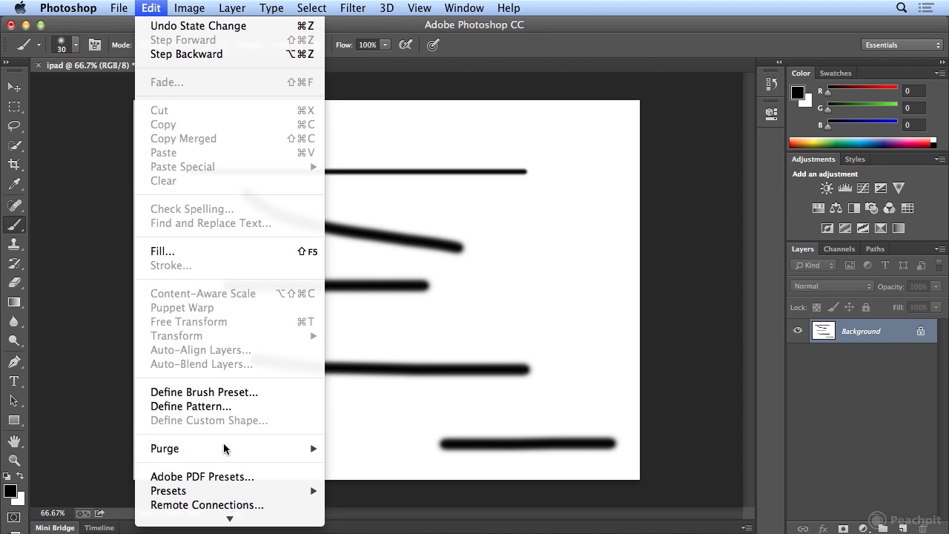
mouse_move(230, 518)
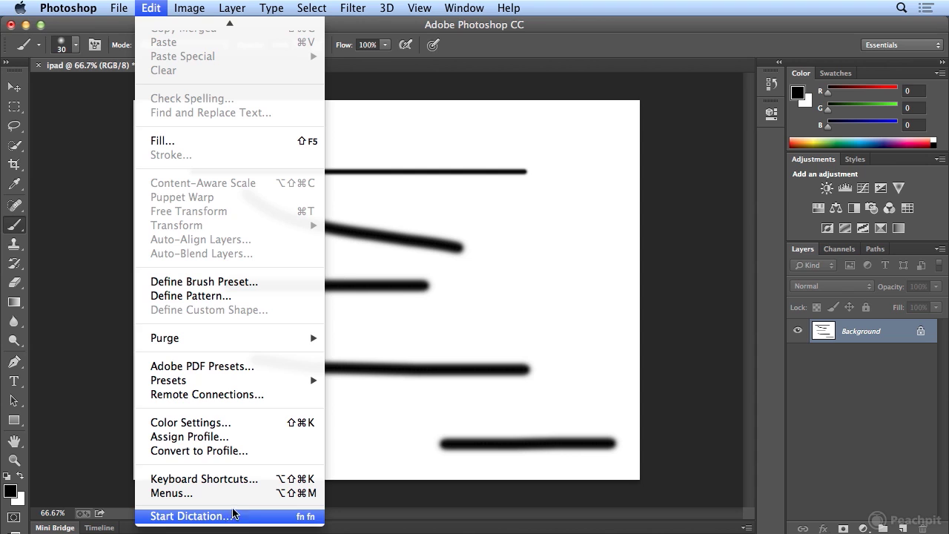
mouse_move(52, 11)
mouse_move(58, 56)
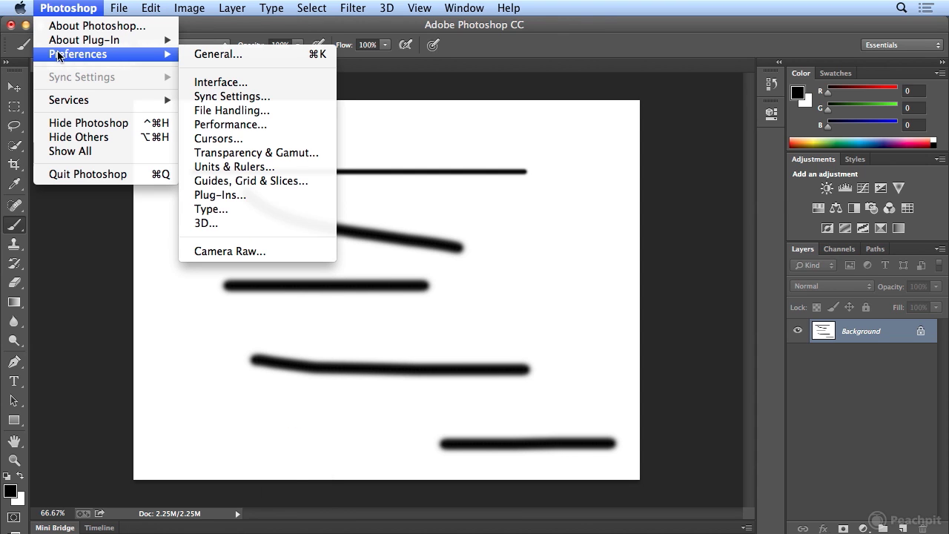
click(212, 127)
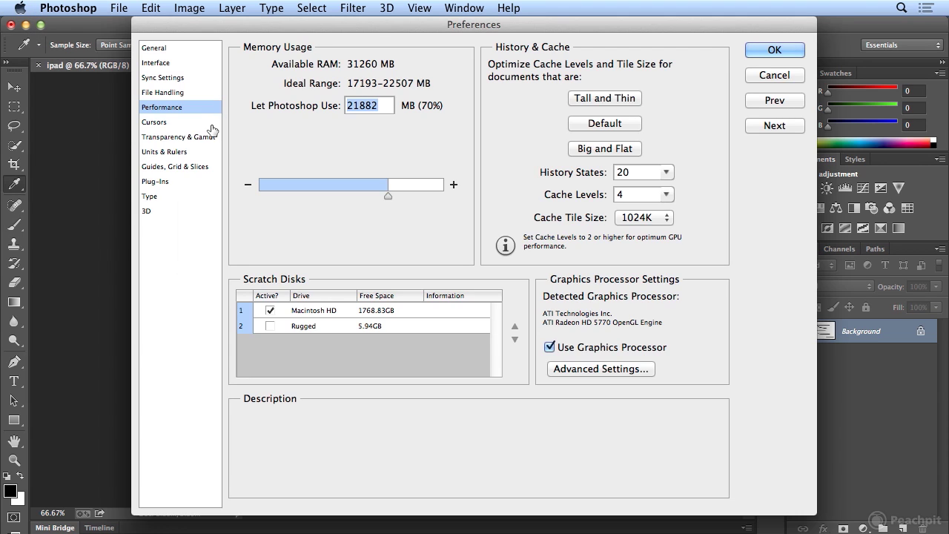
double_click(622, 173)
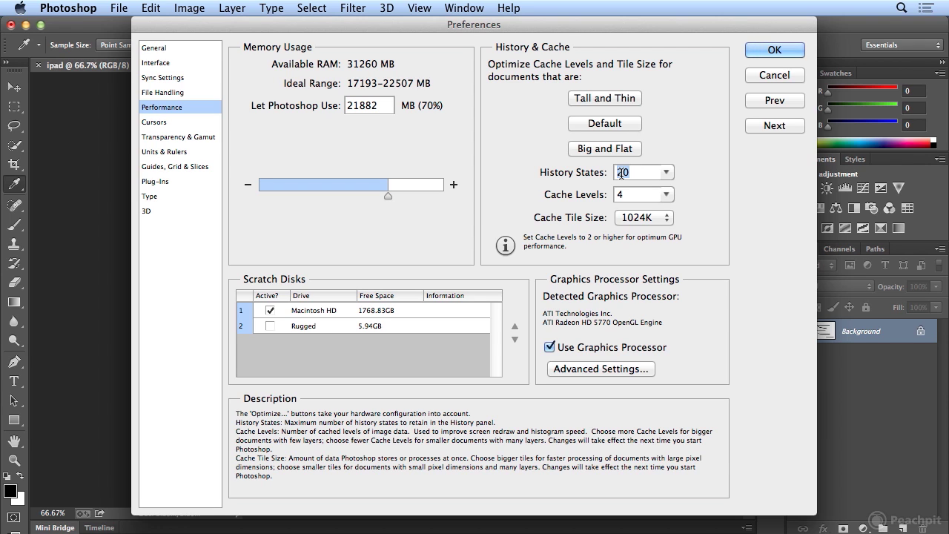
text(40)
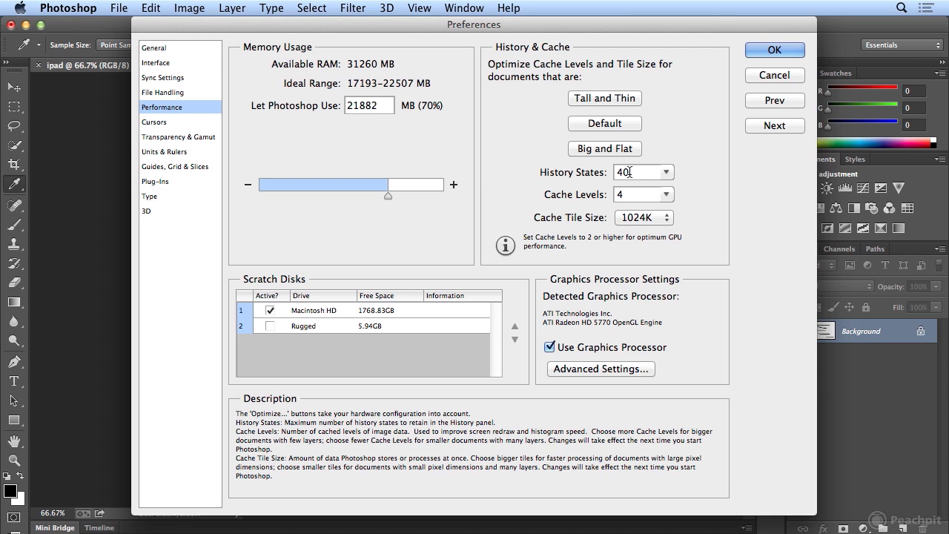
click(782, 50)
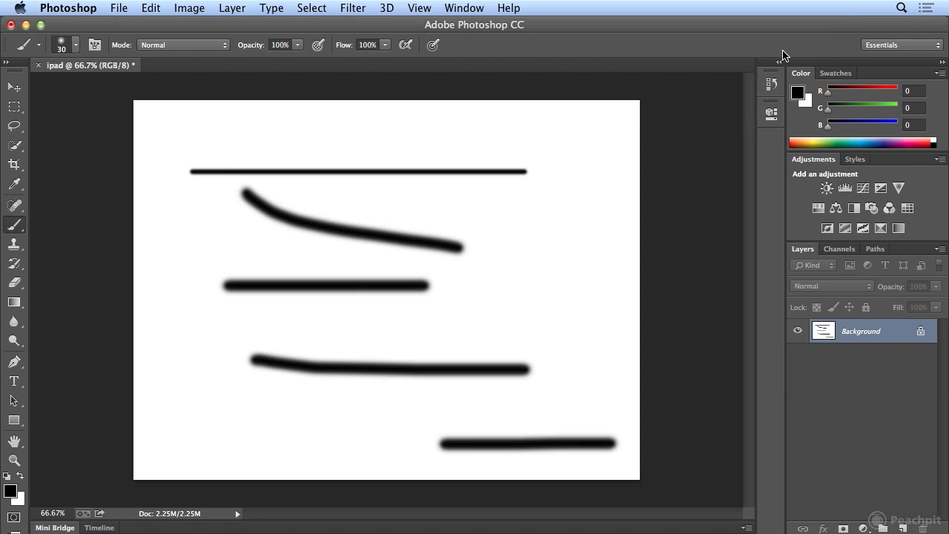
Show the History panel and enlarge it downward so the whole list of states fits.
click(772, 84)
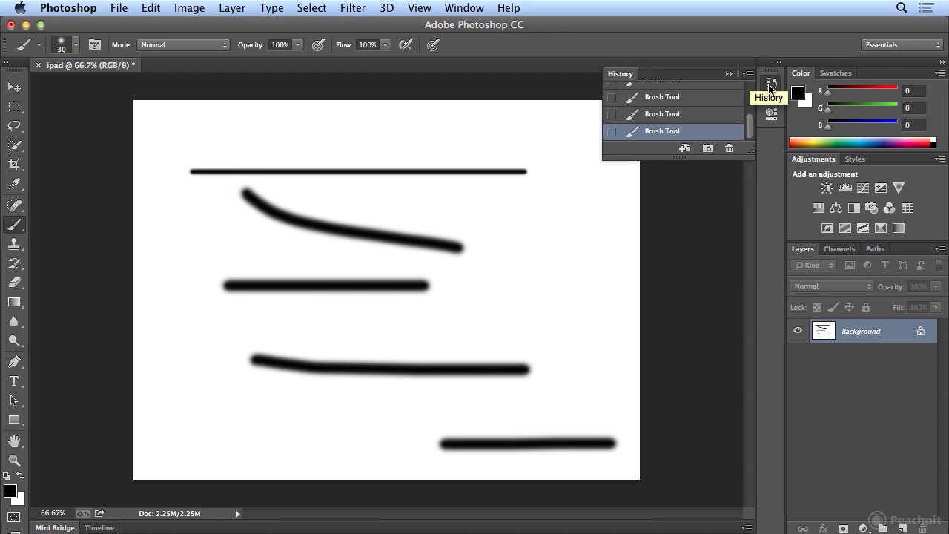
click(769, 88)
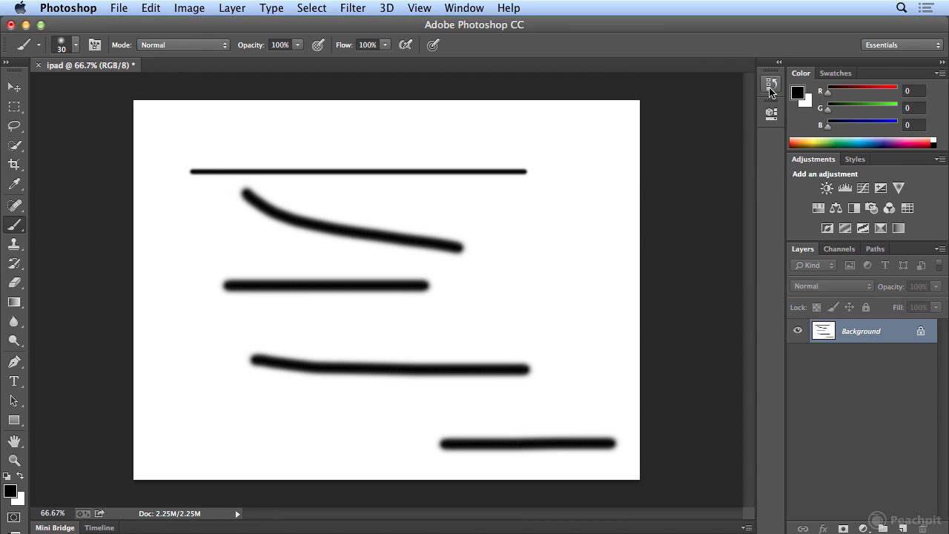
click(469, 8)
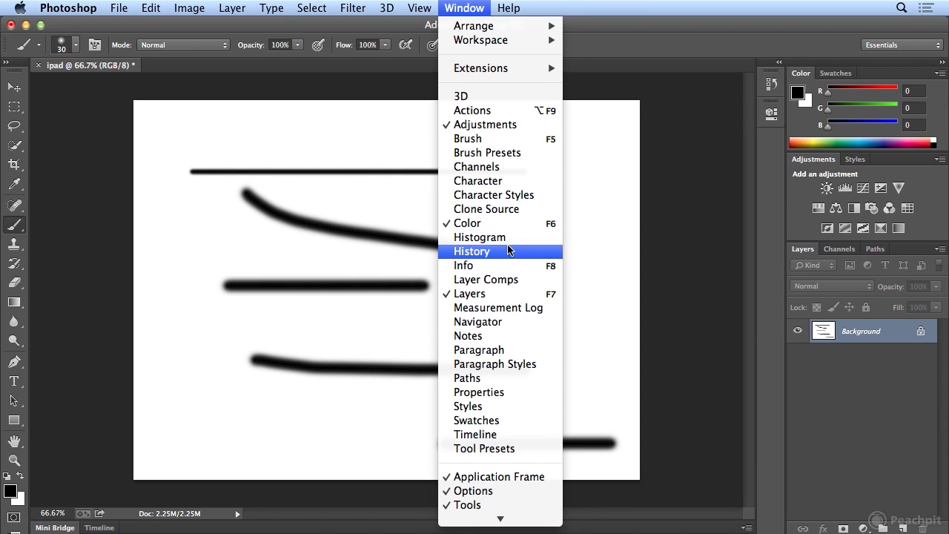
click(480, 250)
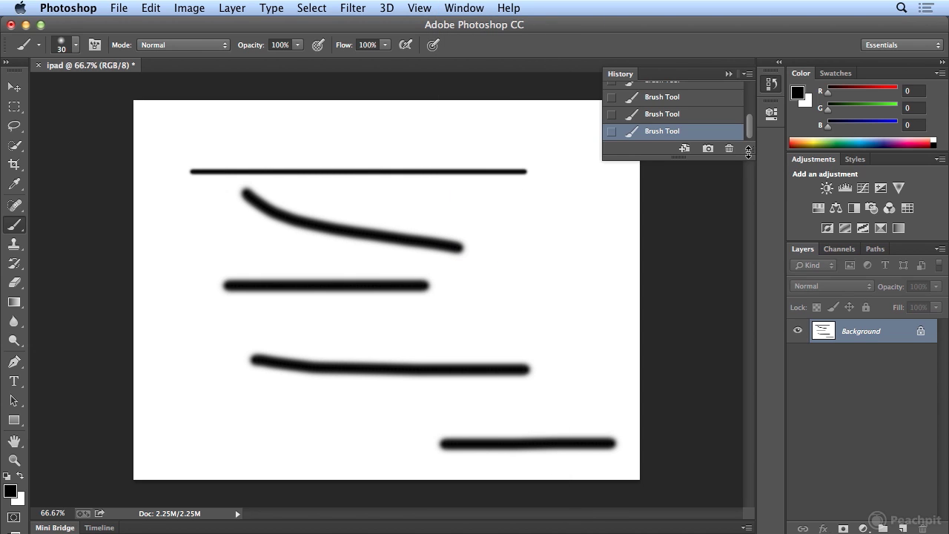
drag(748, 152, 745, 371)
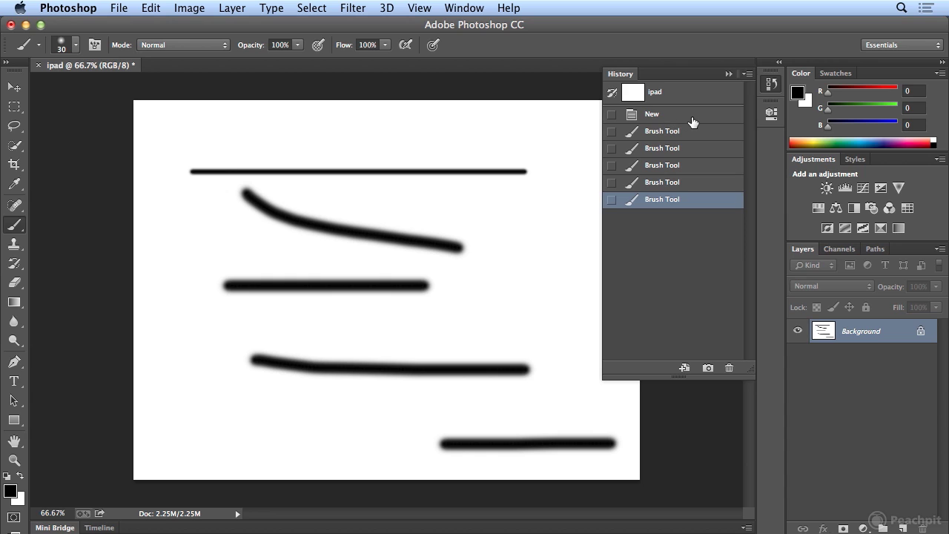
Jump in the history to the third brush stroke, back to the first one, and return to the latest state.
click(688, 171)
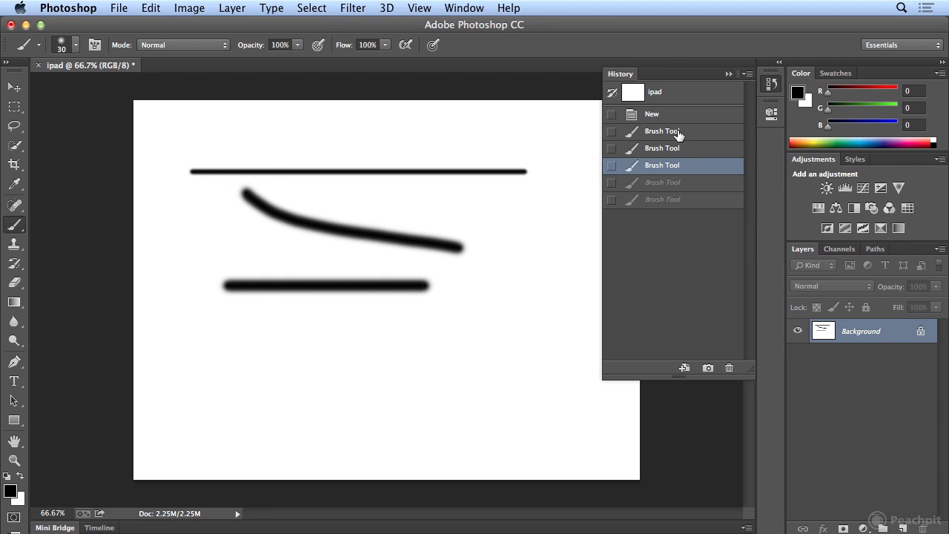
click(678, 135)
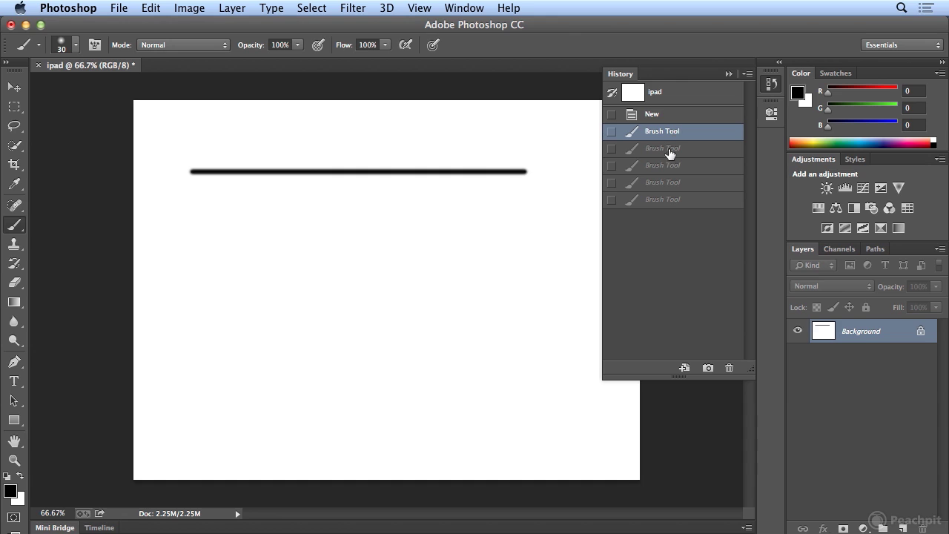
click(654, 202)
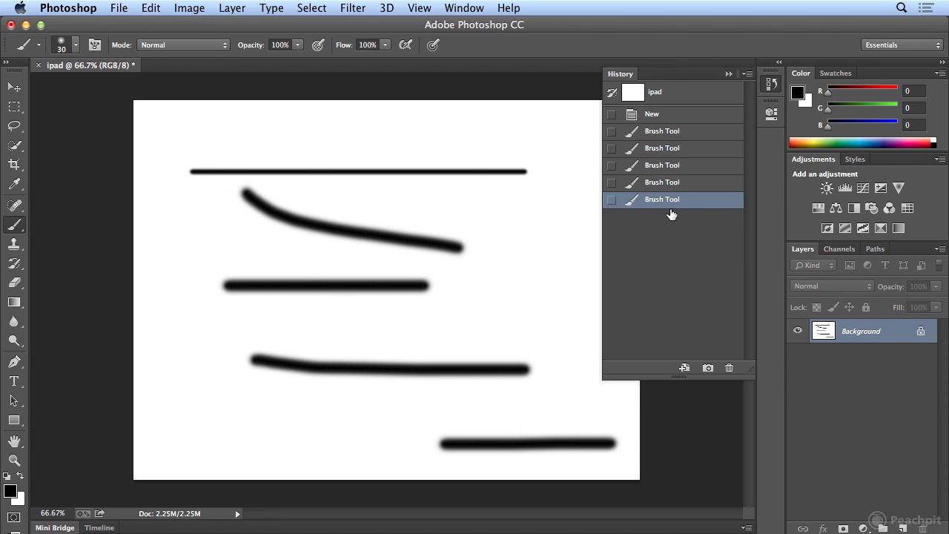
Erase a winding line through the upper four brush strokes and apply the Dodge tool along the third stroke.
click(15, 285)
mouse_move(320, 168)
mouse_down()
mouse_move(287, 269)
mouse_move(337, 387)
mouse_up()
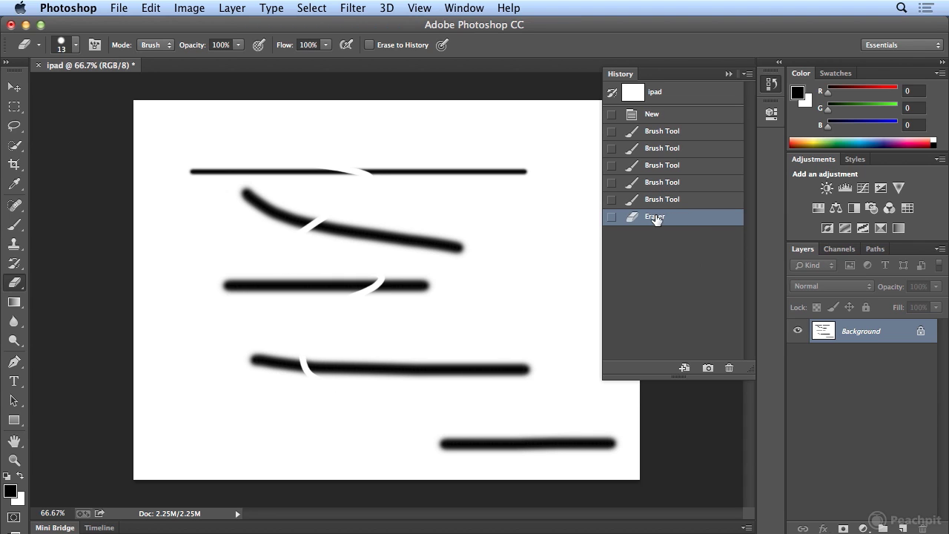
click(16, 342)
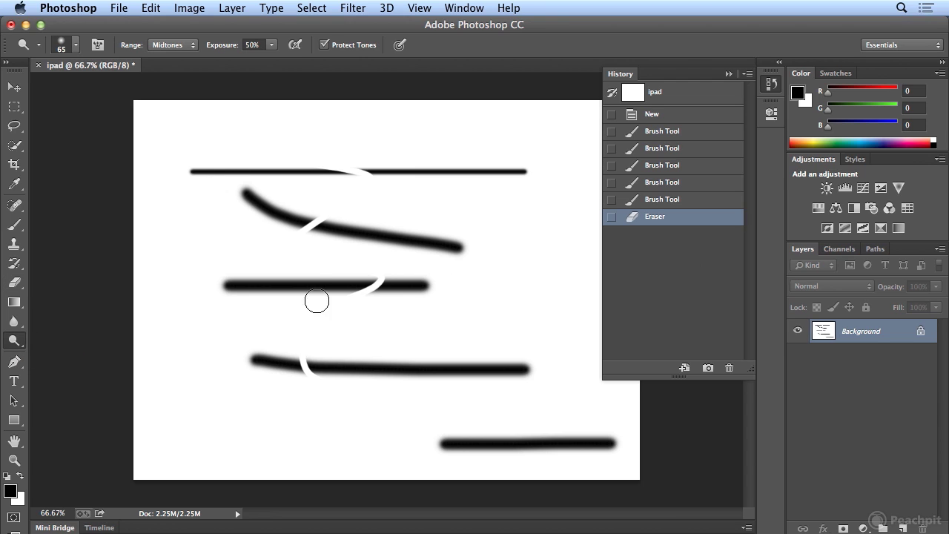
drag(382, 282, 407, 280)
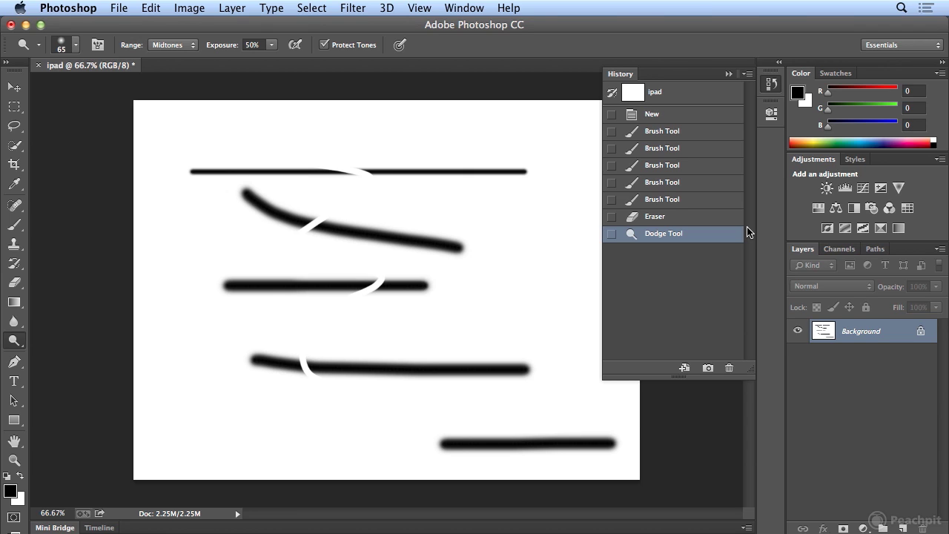
Revert the document to its New state in the history.
click(675, 116)
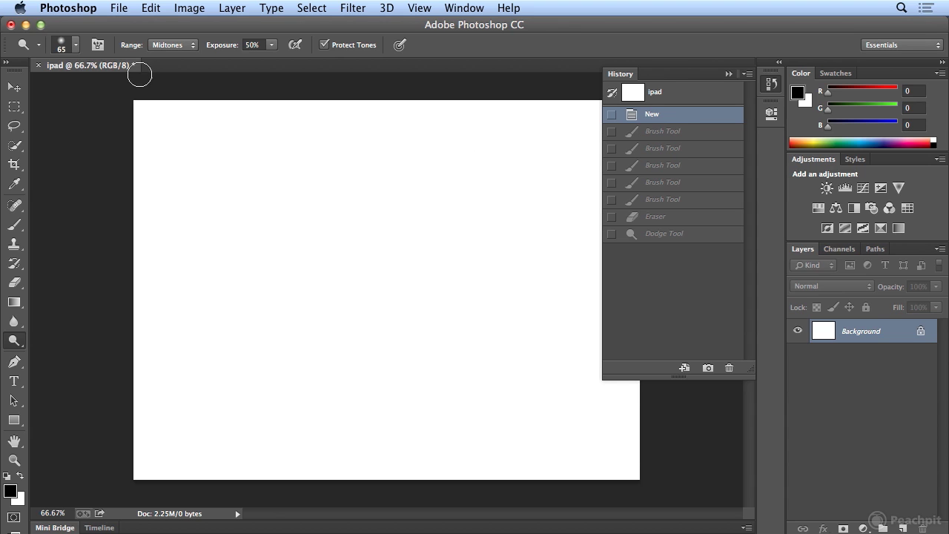
click(150, 8)
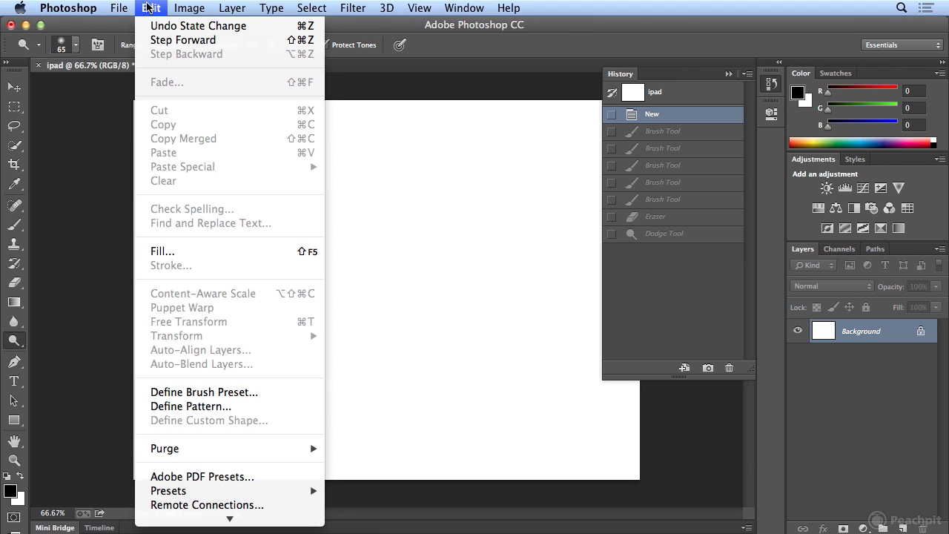
click(148, 7)
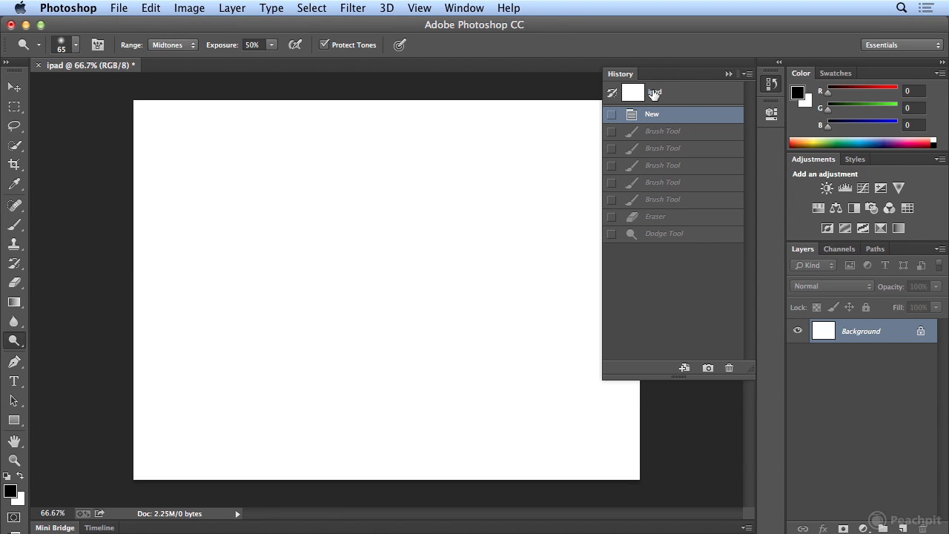
click(474, 7)
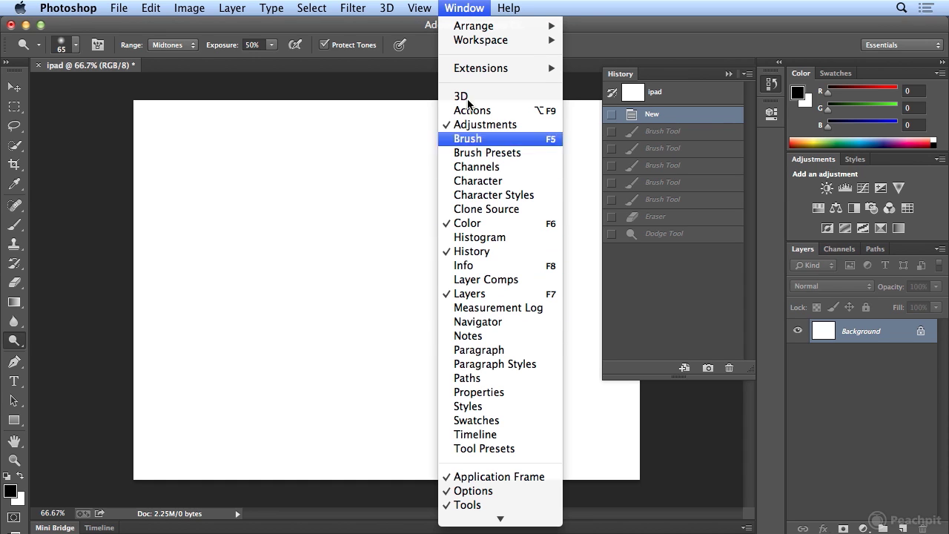
click(450, 8)
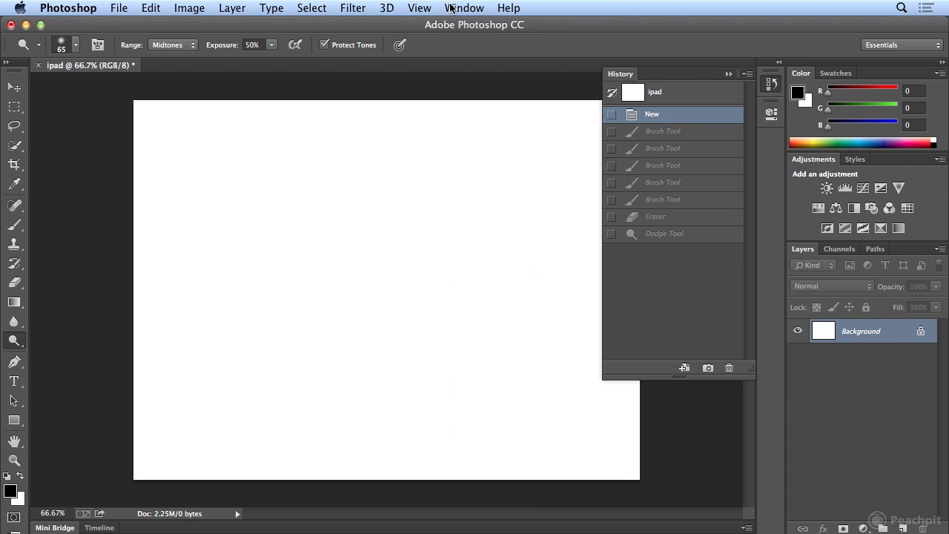
click(139, 8)
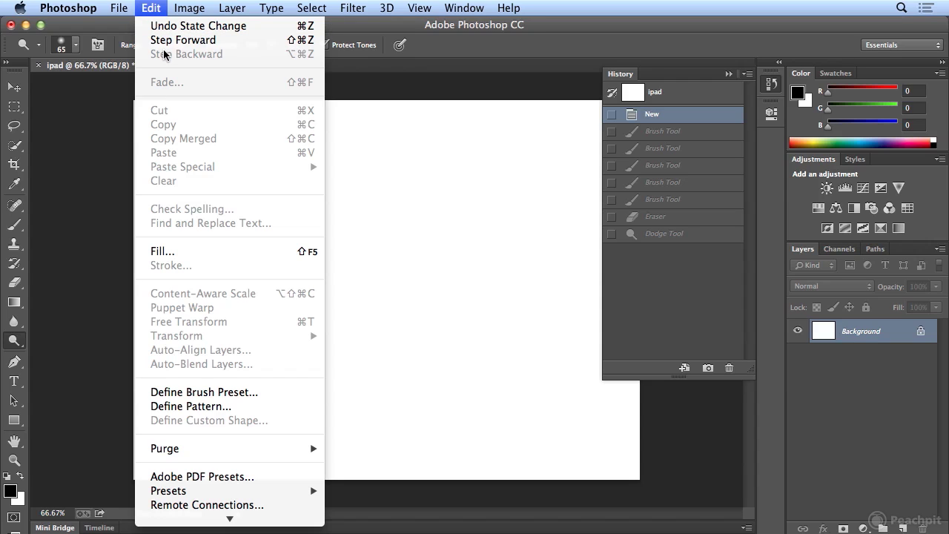
click(155, 9)
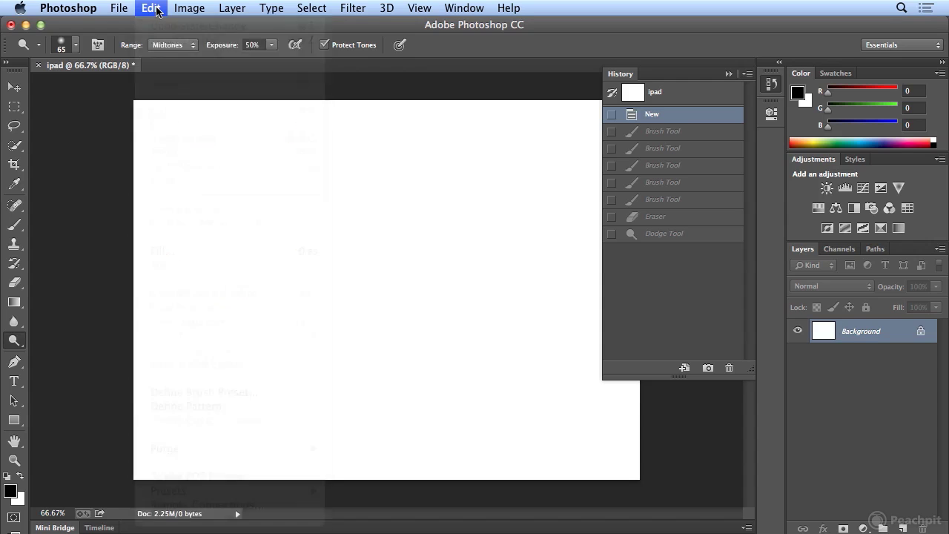